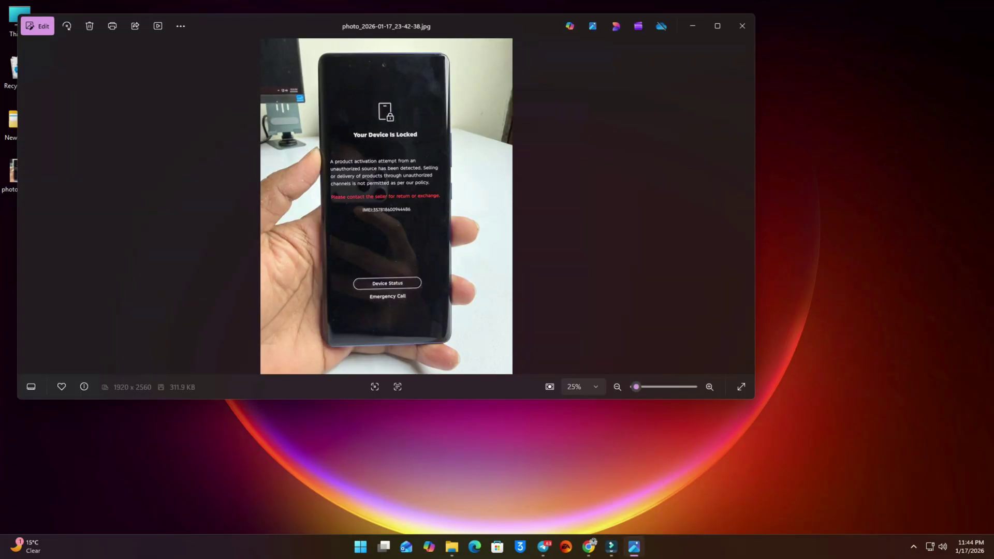
- Maximize the lock-screen photo showing the phone's IMEI, then close it
{"action": "left_click", "coordinate": [718, 26]}
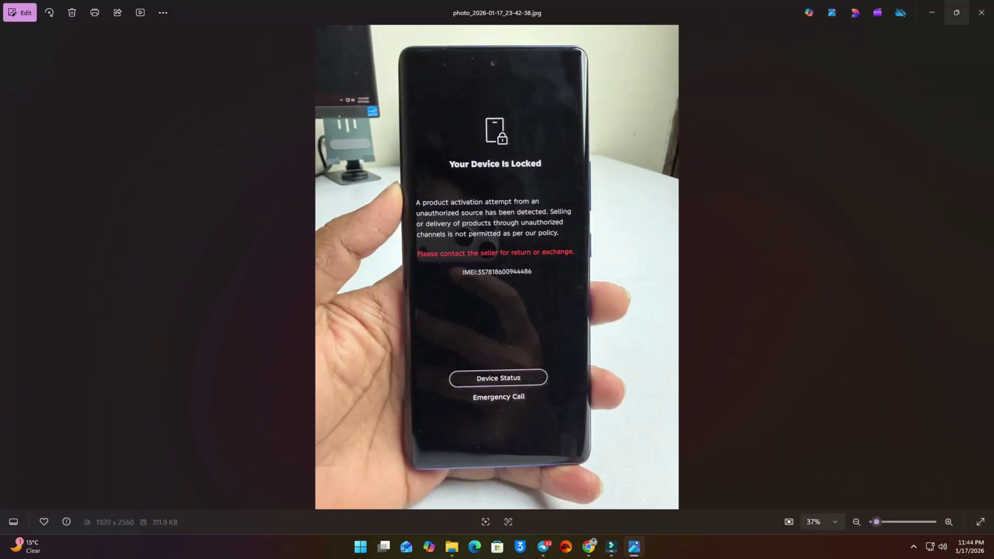
{"action": "left_click", "coordinate": [981, 13]}
- Load nunlocker.com in Google Chrome
{"action": "left_click", "coordinate": [601, 547]}
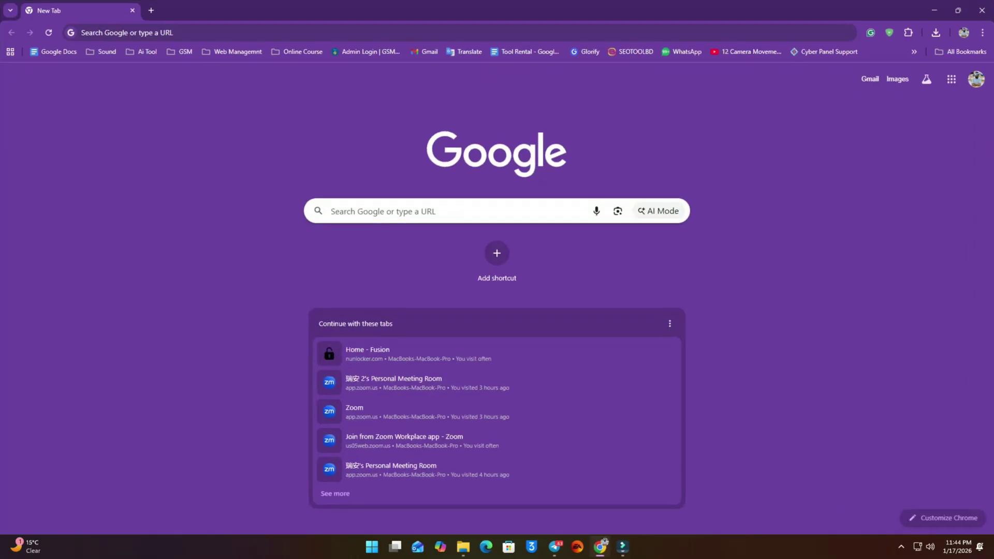
{"action": "left_click", "coordinate": [311, 32]}
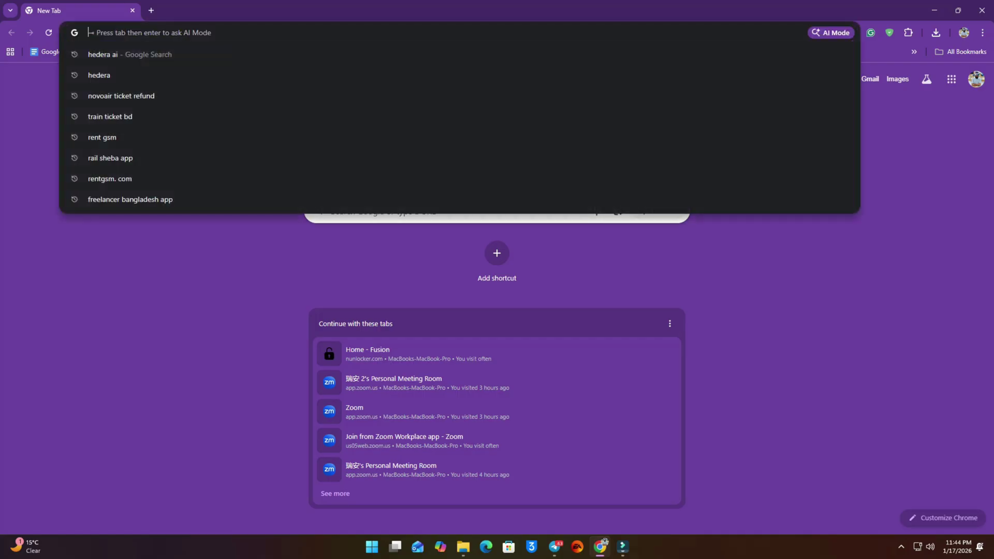
{"action": "type", "text": "nunlocker.com"}
{"action": "key", "text": "Return"}
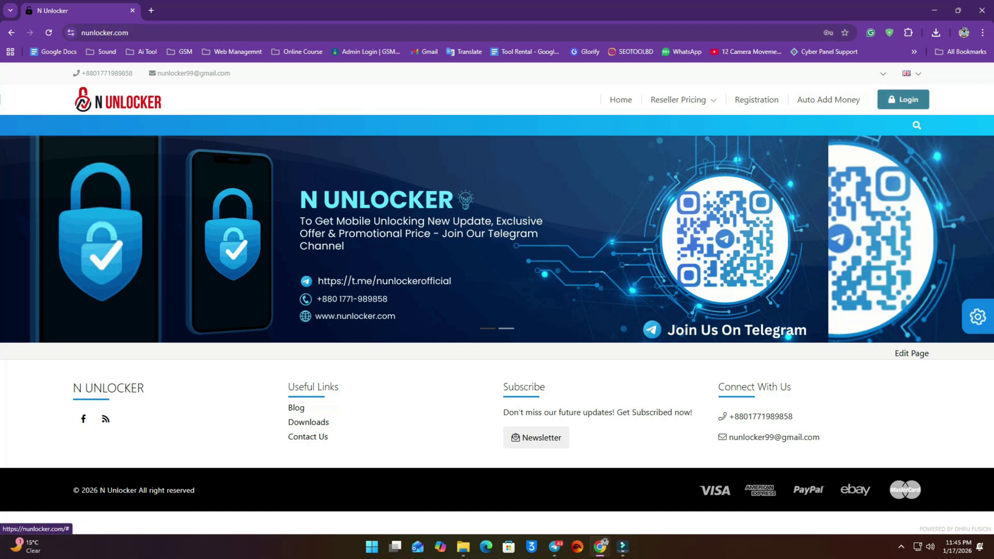
- Log in to N Unlocker and go to Place an order > IMEI Service
{"action": "left_click", "coordinate": [903, 99]}
{"action": "left_click", "coordinate": [496, 347]}
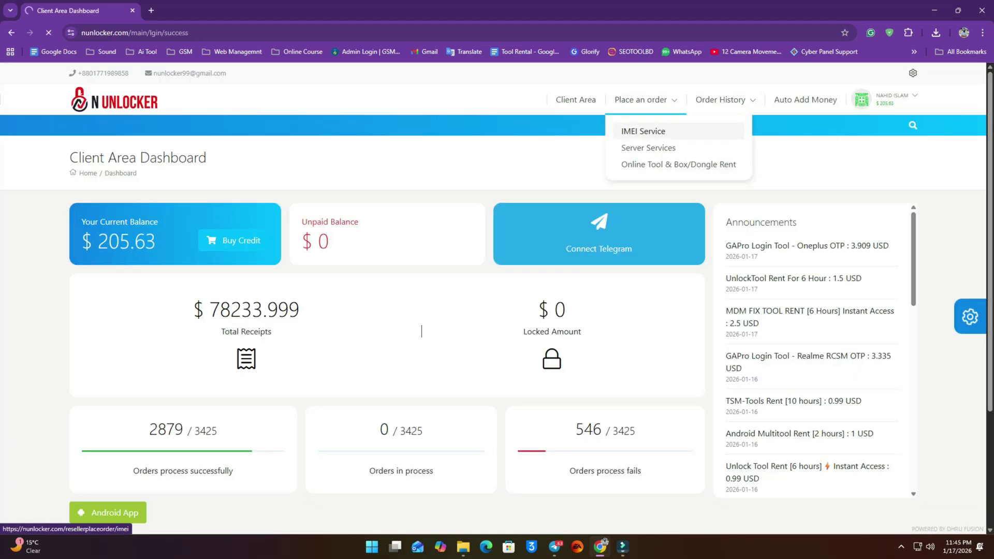
{"action": "left_click", "coordinate": [644, 132]}
{"action": "type", "text": "te"}
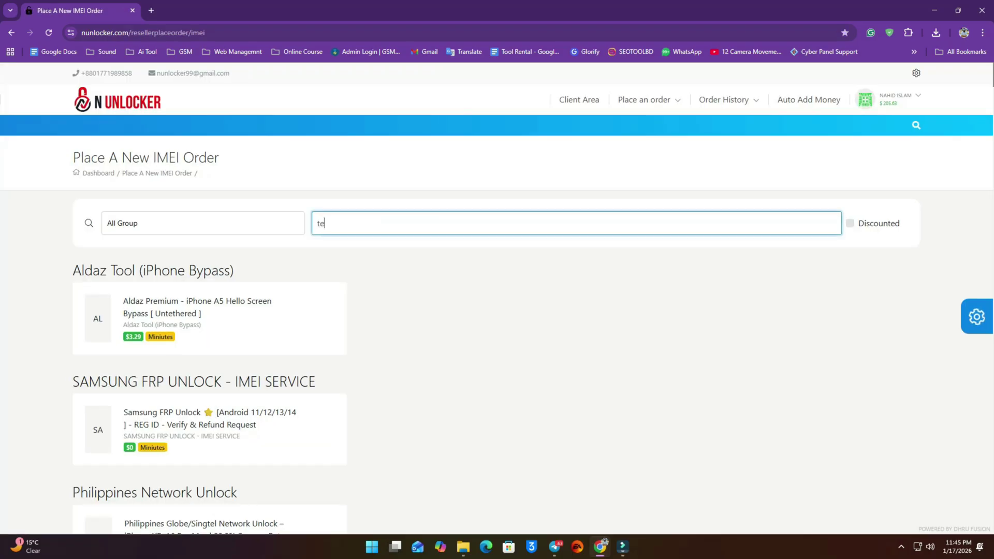
{"action": "type", "text": "cno"}
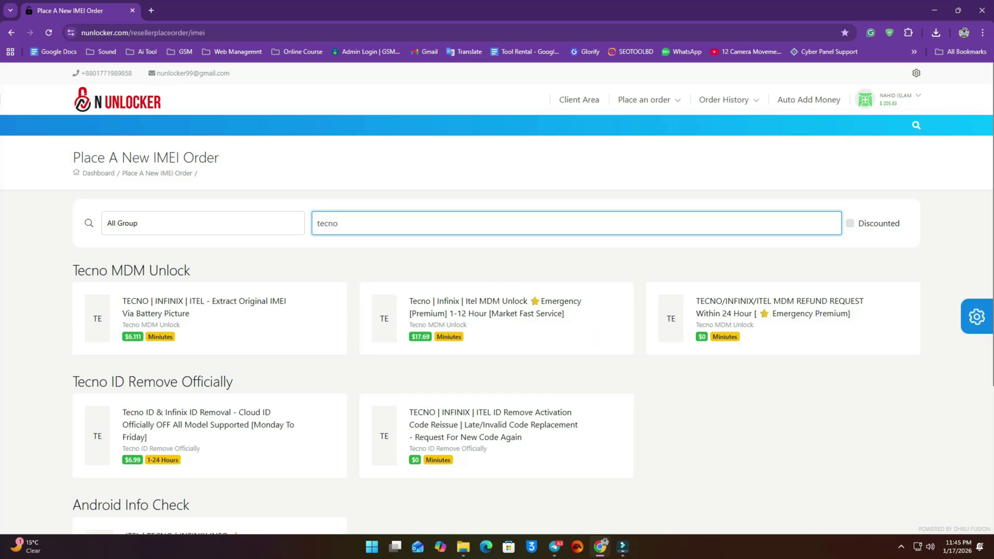
- Choose the Tecno | Infinix | Itel MDM Unlock Emergency service
{"action": "left_click", "coordinate": [495, 307]}
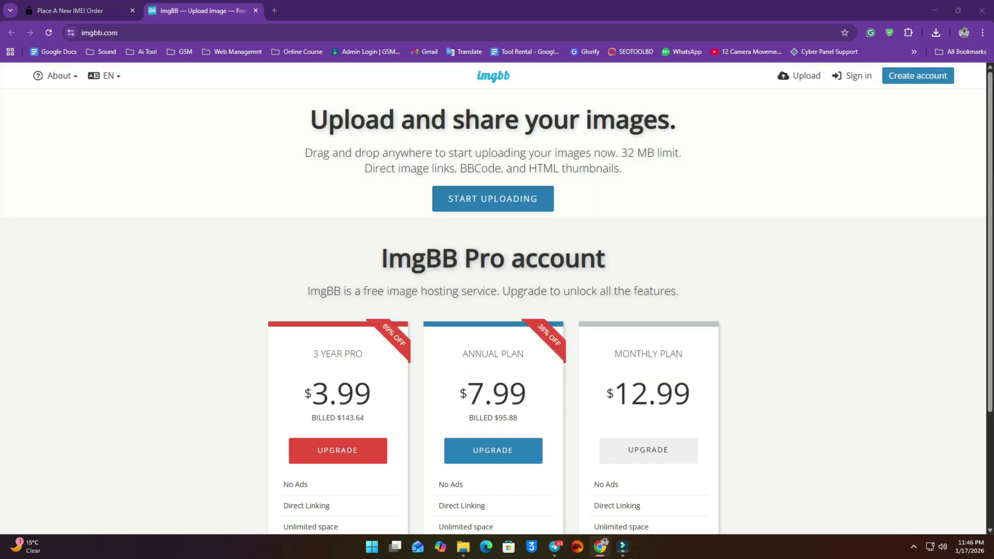
- Upload the lock-screen photo to ImgBB
{"action": "left_click", "coordinate": [493, 198]}
{"action": "double_click", "coordinate": [178, 94]}
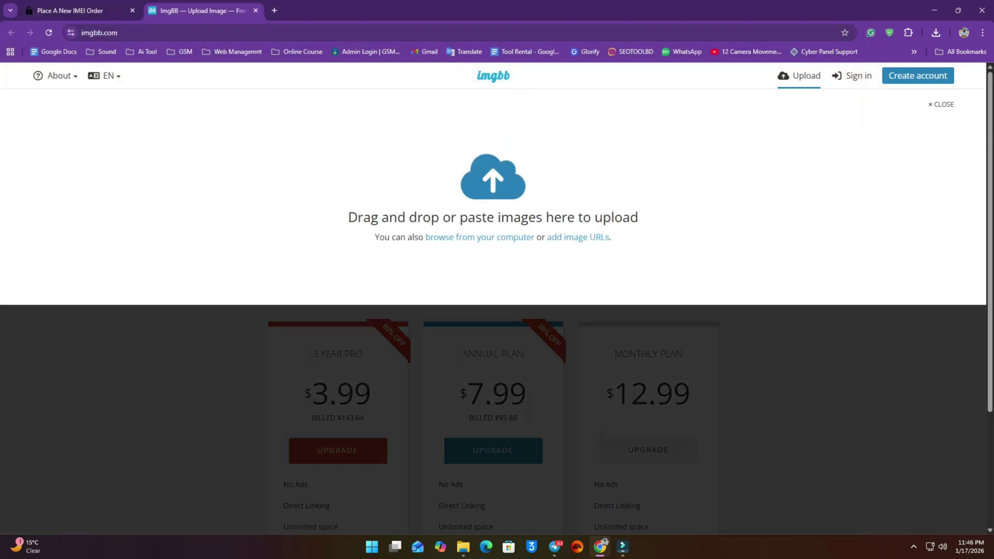
{"action": "left_click", "coordinate": [493, 375]}
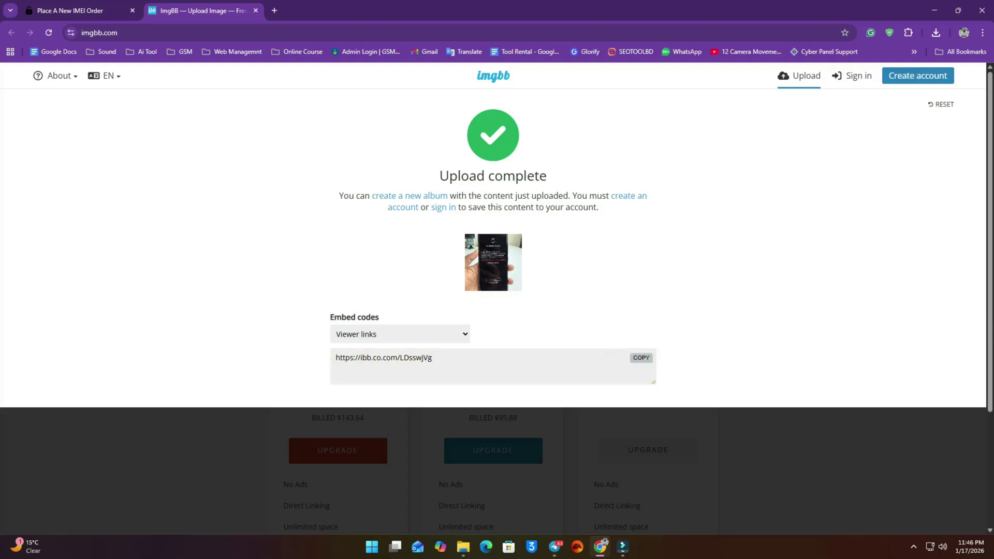
- Paste the ImgBB link into the Lock screen pic field and place the order
{"action": "key", "text": "ctrl+shift+Tab"}
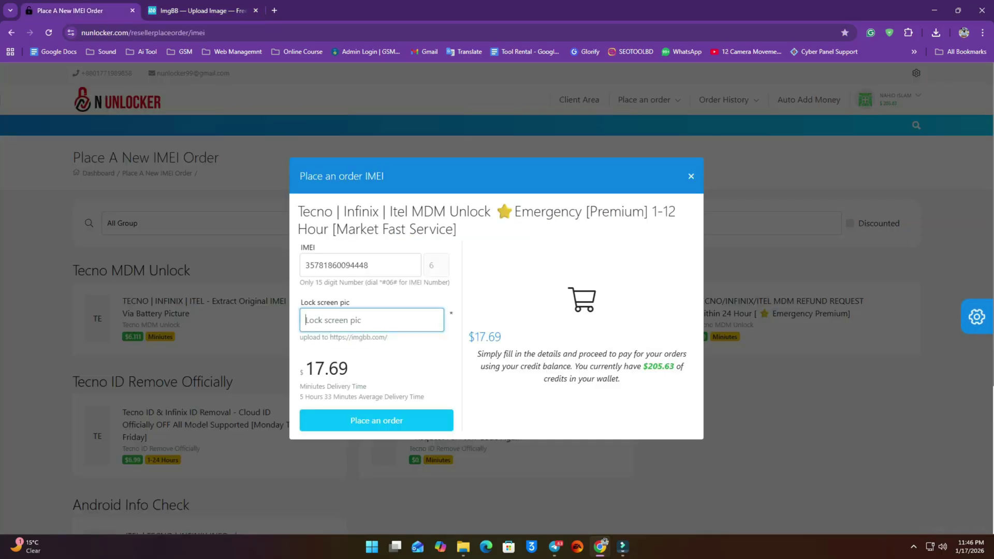
{"action": "right_click", "coordinate": [342, 321]}
{"action": "left_click", "coordinate": [390, 179]}
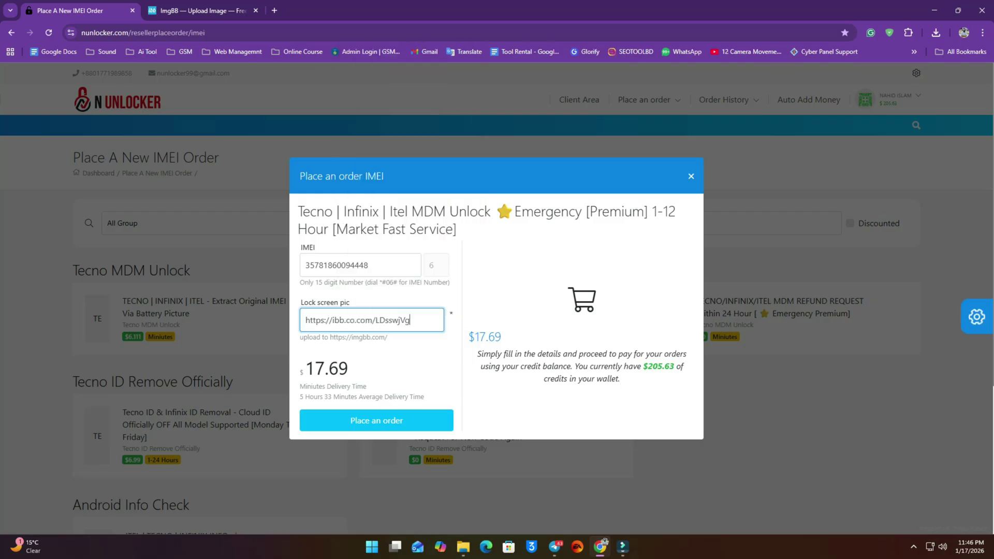
{"action": "key", "text": "Return"}
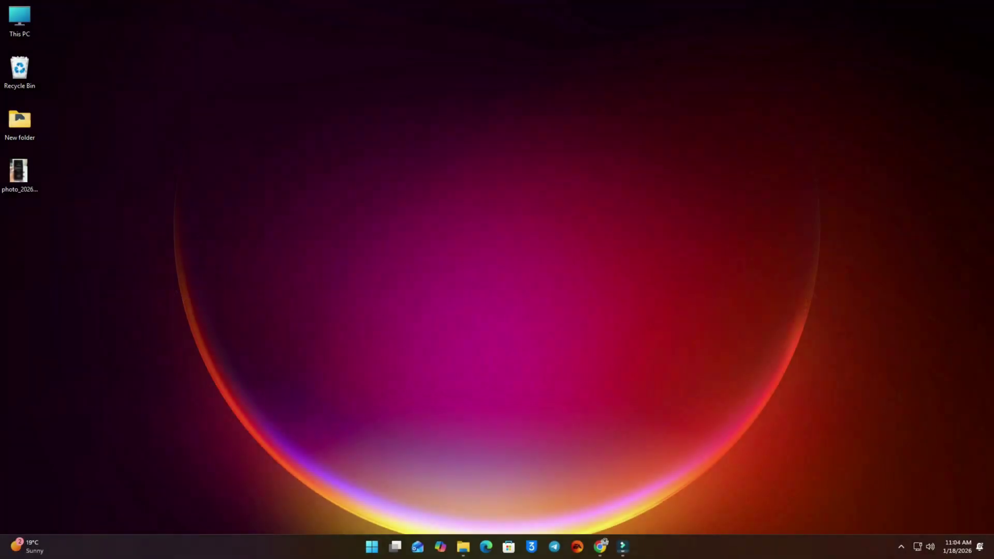
- Open order 43533 from the IMEI Orders list in Chrome
{"action": "left_click", "coordinate": [601, 546]}
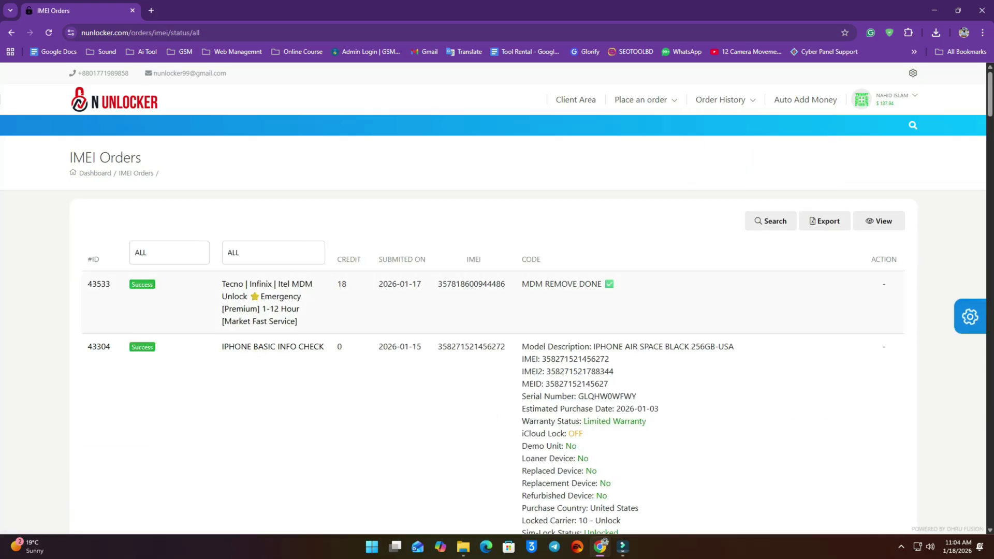
{"action": "left_click", "coordinate": [266, 302]}
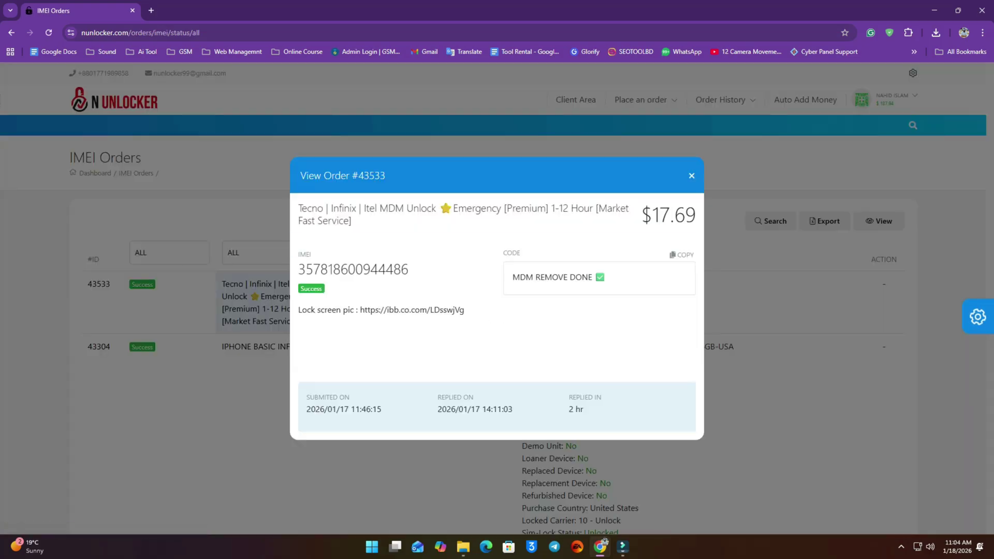